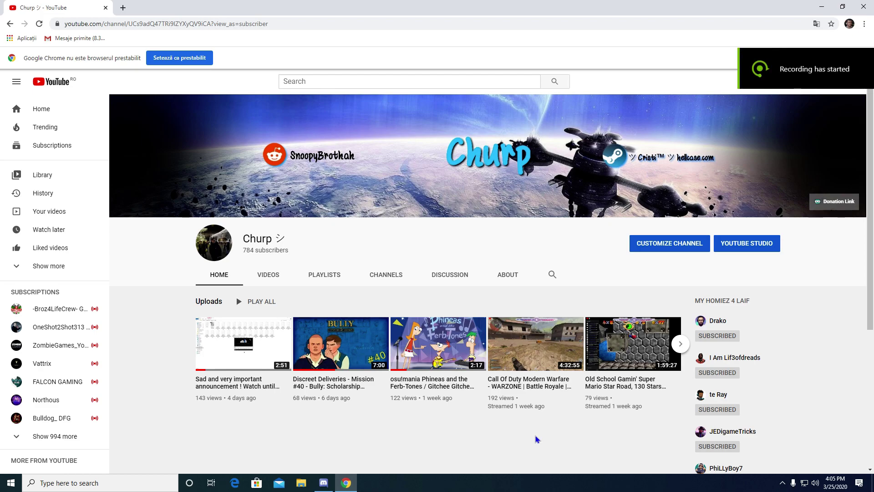
Minimize Chrome and open Local Disk (E:) from This PC on the desktop.
left_click(822, 7)
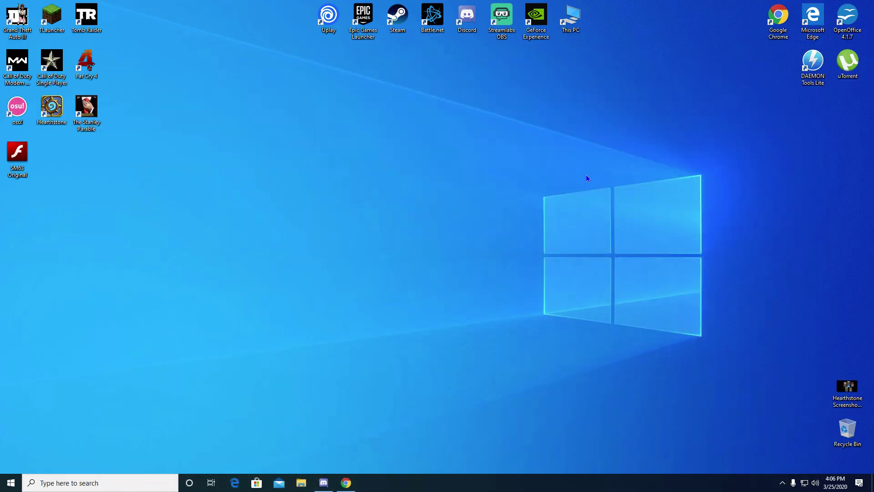
double_click(567, 31)
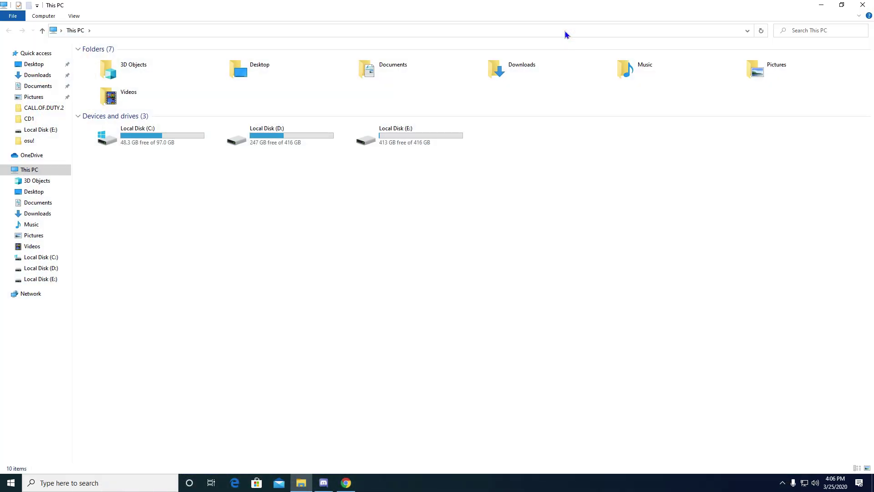
double_click(384, 140)
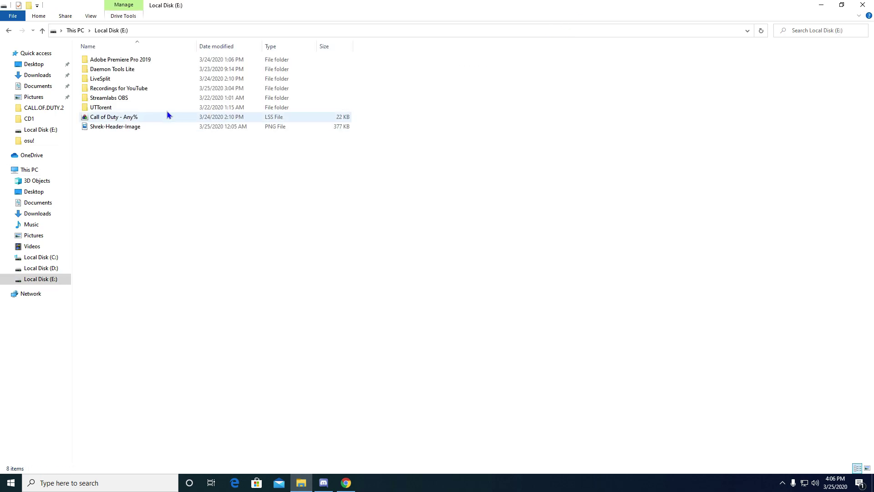
Open Recordings for YouTube, view the osu! recordings, then return to Recordings for YouTube.
double_click(125, 90)
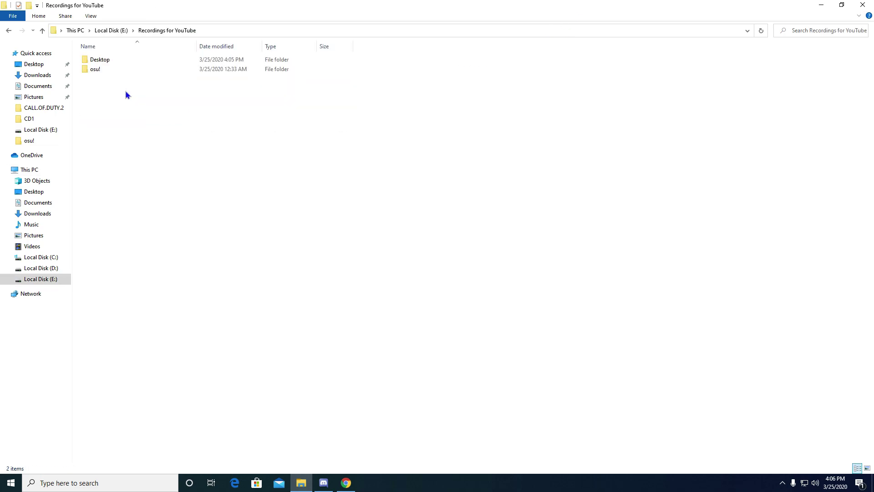
double_click(99, 69)
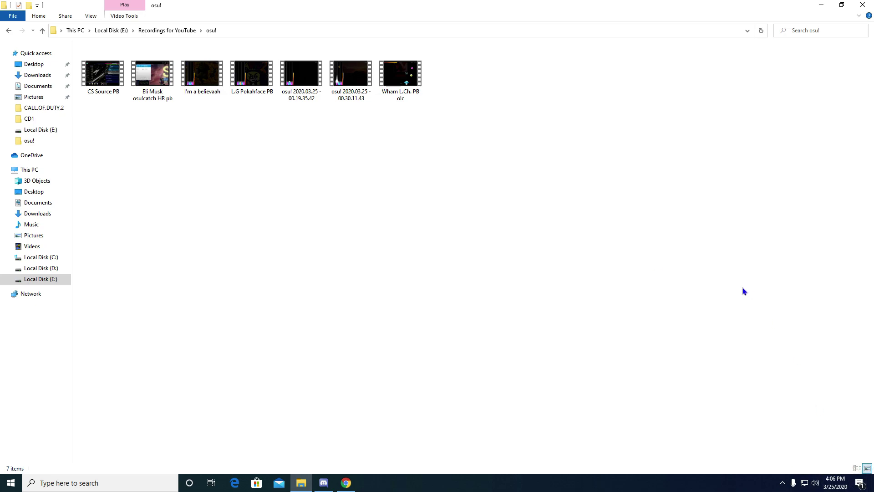
left_click(10, 30)
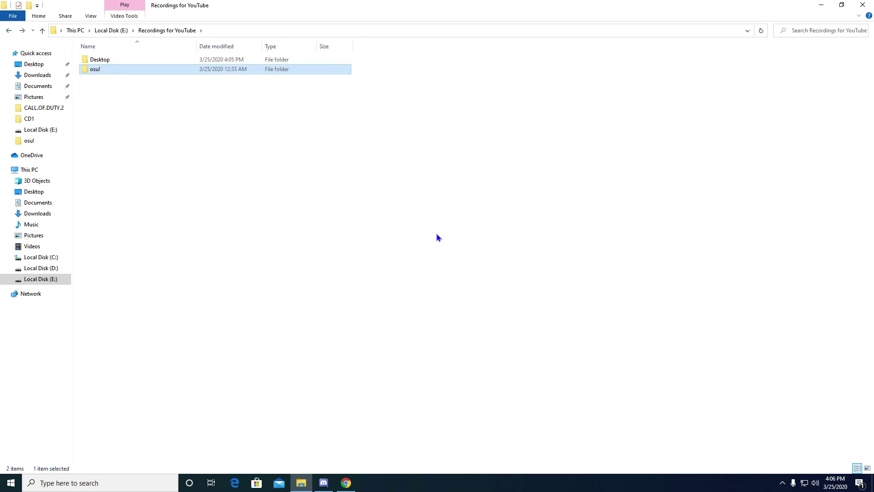
Open the Desktop recordings folder, go back, reopen it and select its recording.
double_click(94, 61)
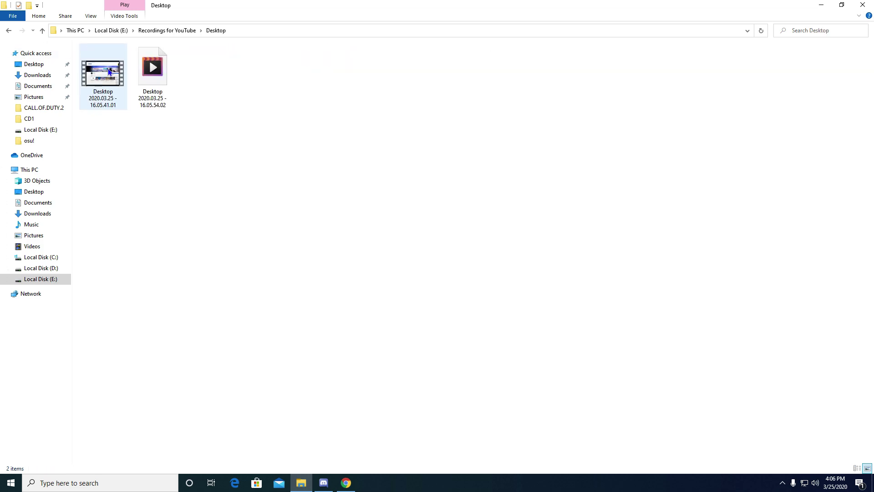
left_click(8, 31)
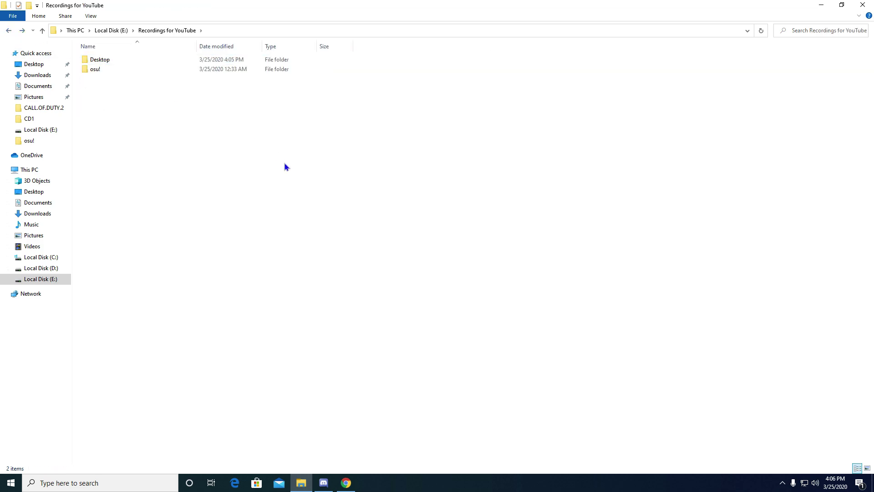
double_click(119, 61)
left_click(106, 89)
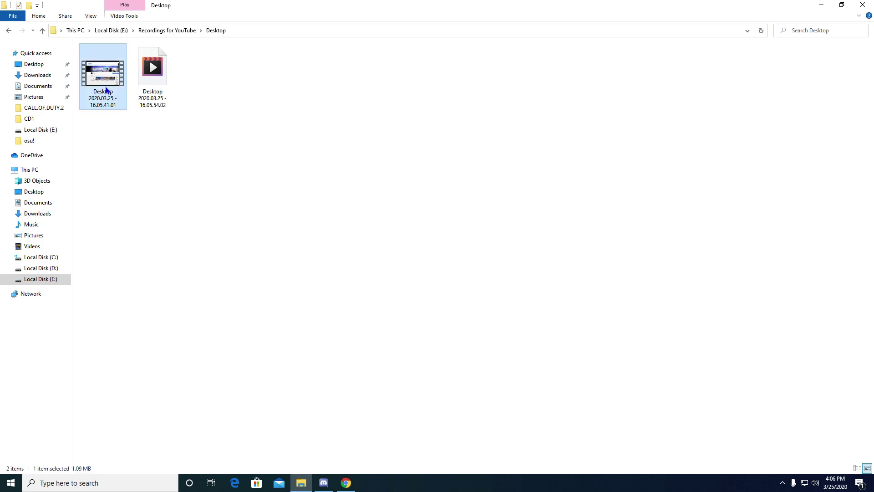
Reopen the Desktop folder showing only Desktop 2020.03.25 - 16.05.54.02.
left_click(8, 30)
left_click(333, 224)
double_click(112, 63)
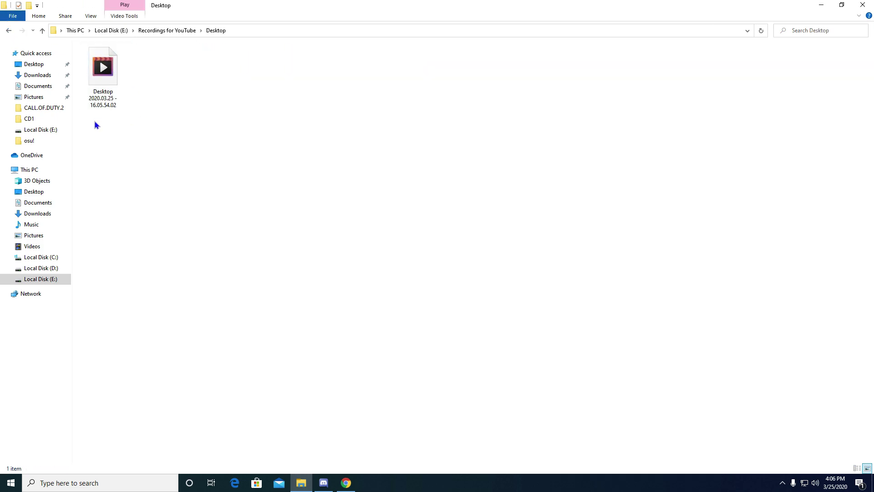